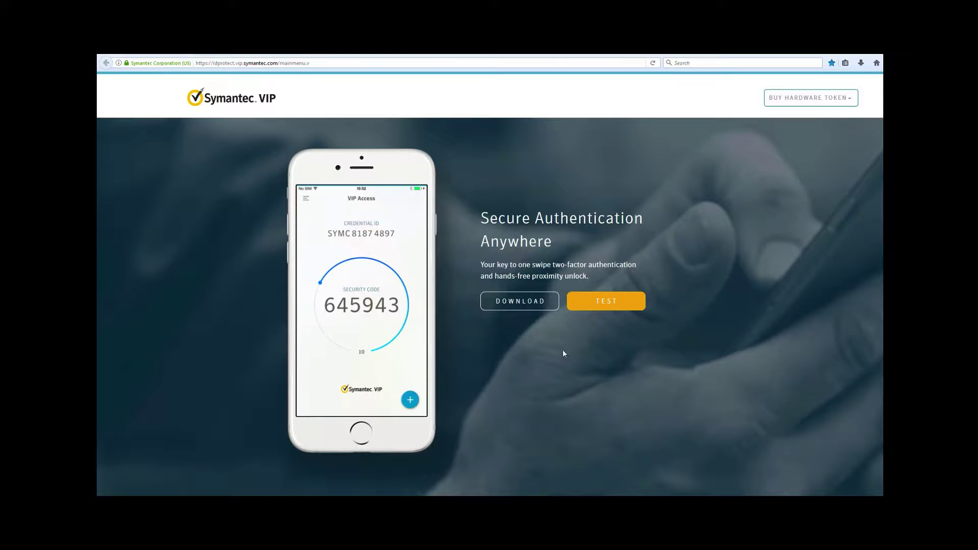
Review the VIP Access download platforms, then scroll down to the Integrate Now with VIP area.
{"action": "left_click", "coordinate": [531, 309]}
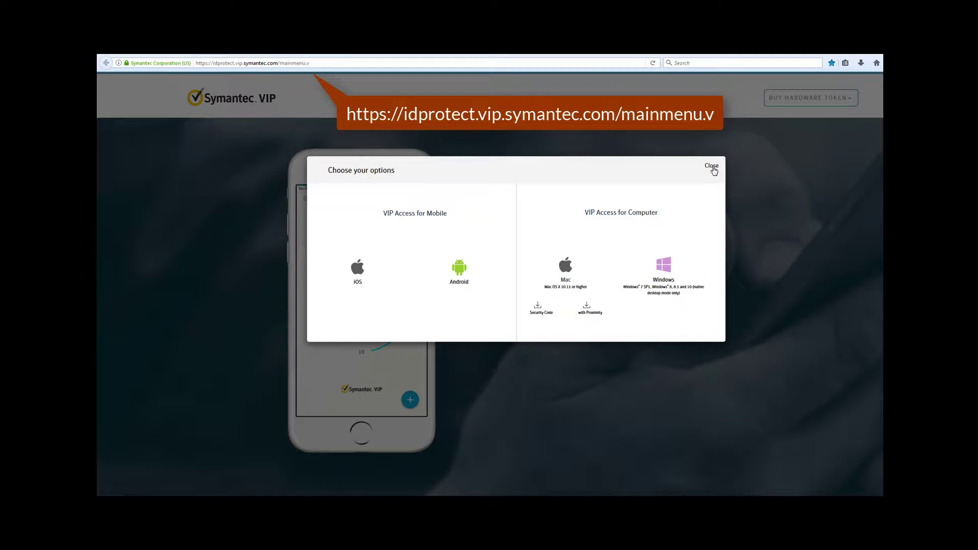
{"action": "left_click", "coordinate": [713, 168]}
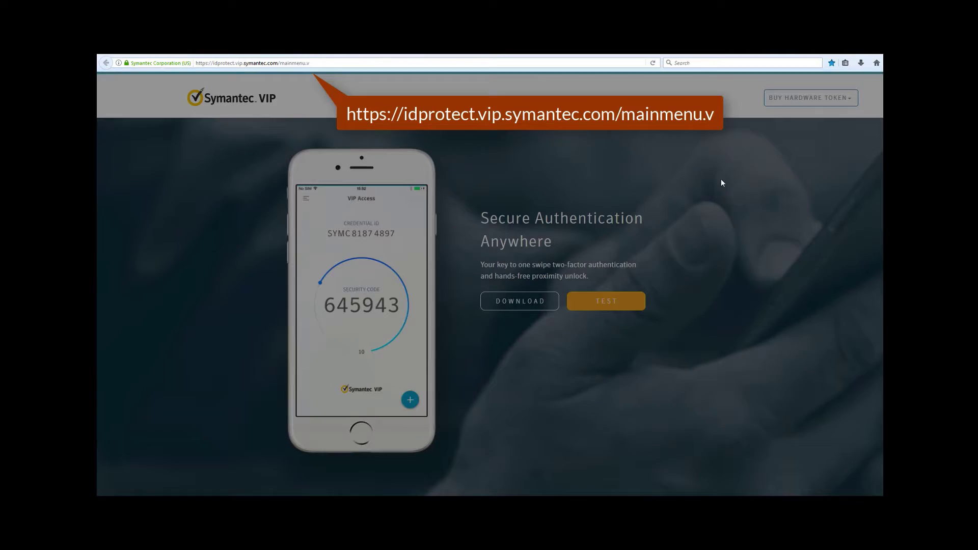
{"action": "scroll", "coordinate": [842, 232], "scroll_direction": "down", "scroll_amount": 3}
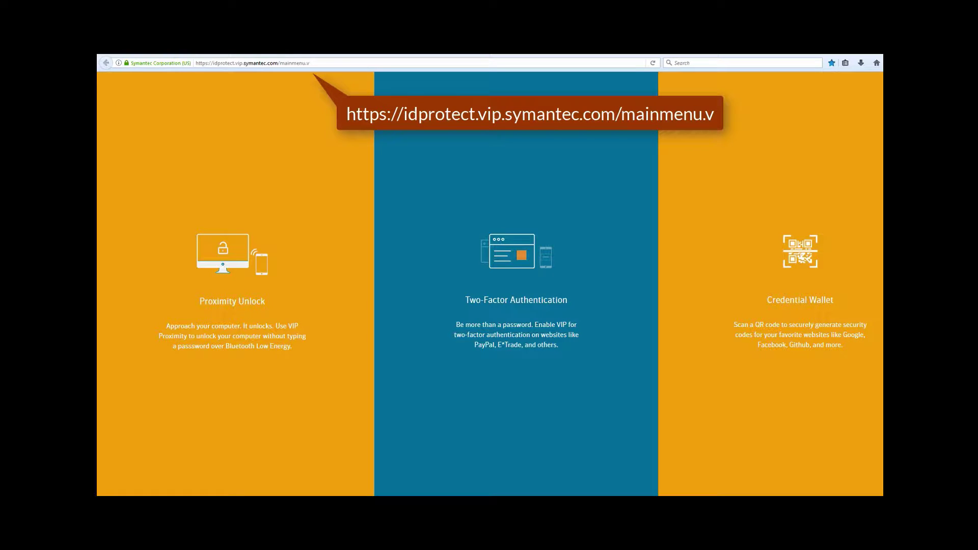
{"action": "scroll", "coordinate": [490, 284], "scroll_direction": "down", "scroll_amount": 5}
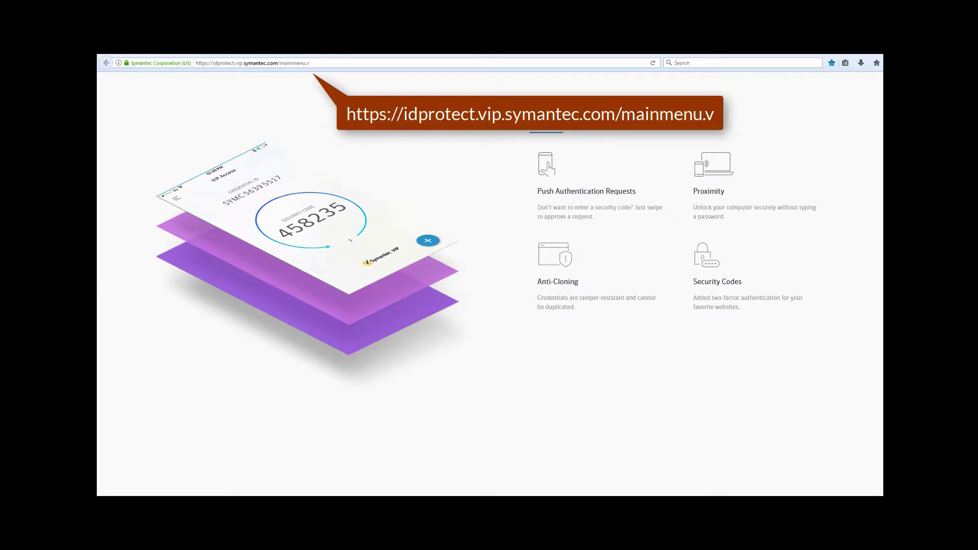
{"action": "scroll", "coordinate": [489, 283], "scroll_direction": "down", "scroll_amount": 5}
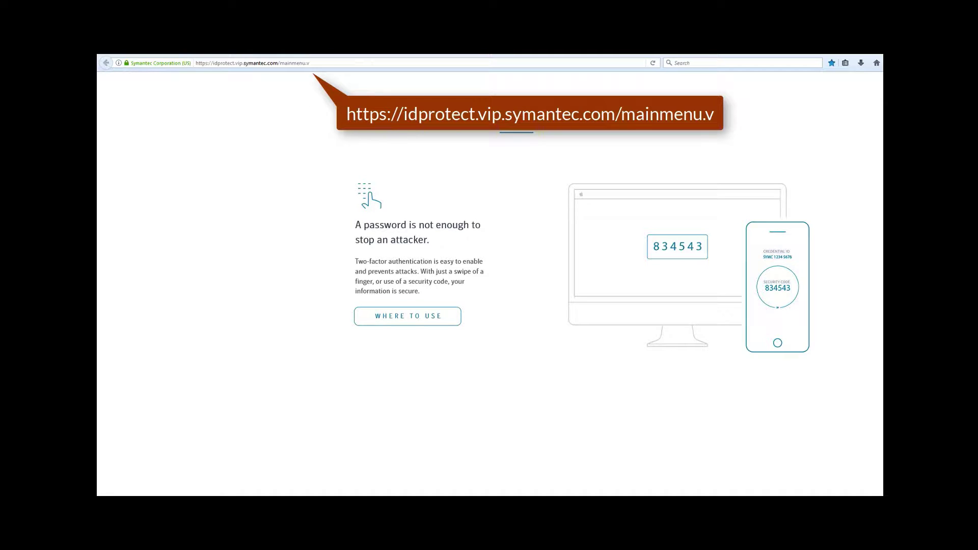
{"action": "scroll", "coordinate": [490, 284], "scroll_direction": "down", "scroll_amount": 5}
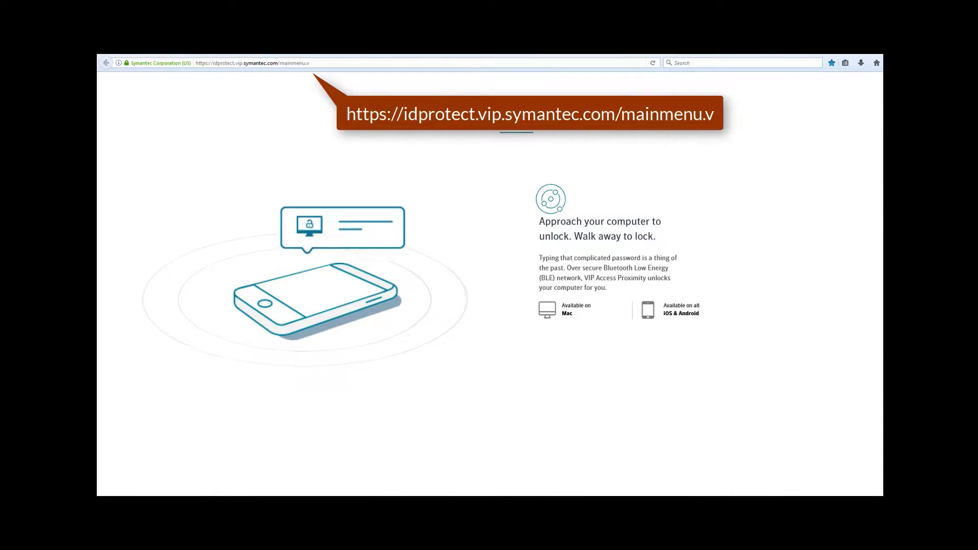
{"action": "scroll", "coordinate": [490, 284], "scroll_direction": "down", "scroll_amount": 3}
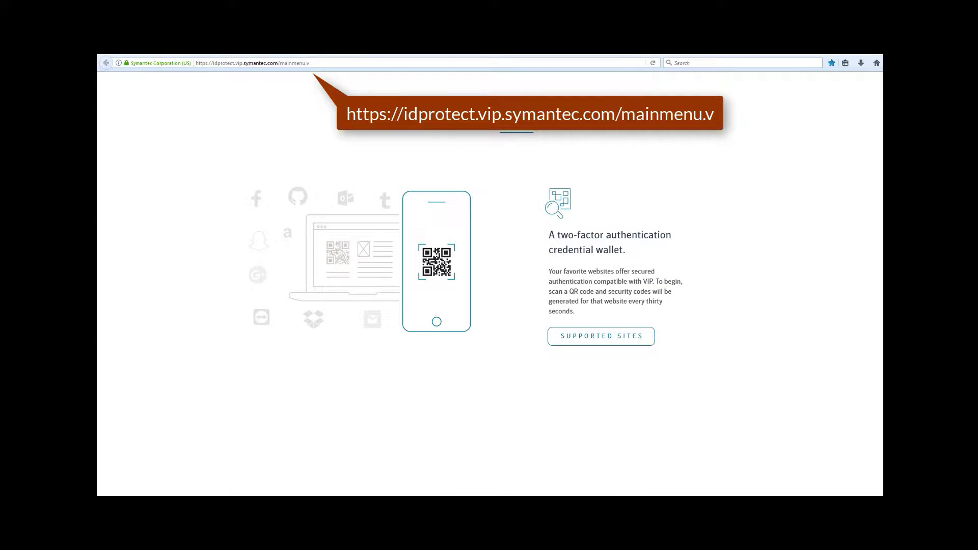
{"action": "scroll", "coordinate": [489, 284], "scroll_direction": "down", "scroll_amount": 3}
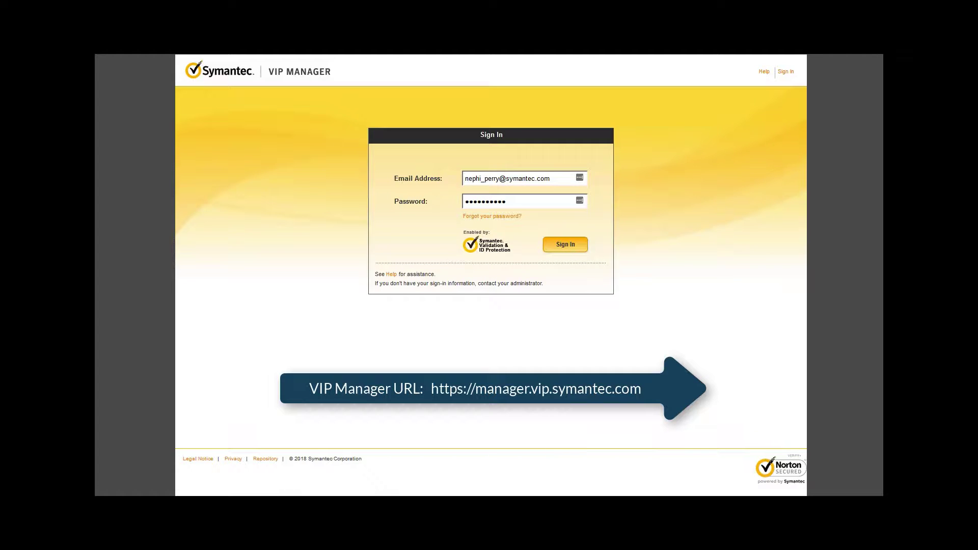
Submit the administrator's sign-in credentials and paste in the VIP security code to reach the Dashboard.
{"action": "left_click", "coordinate": [565, 245]}
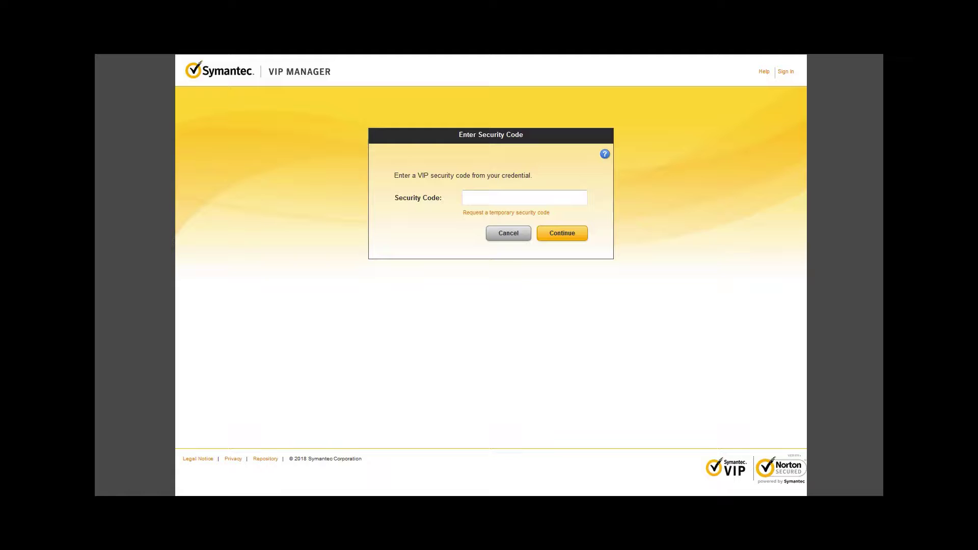
{"action": "left_click", "coordinate": [502, 200]}
{"action": "right_click", "coordinate": [502, 200]}
{"action": "left_click", "coordinate": [528, 245]}
{"action": "key", "text": "Return"}
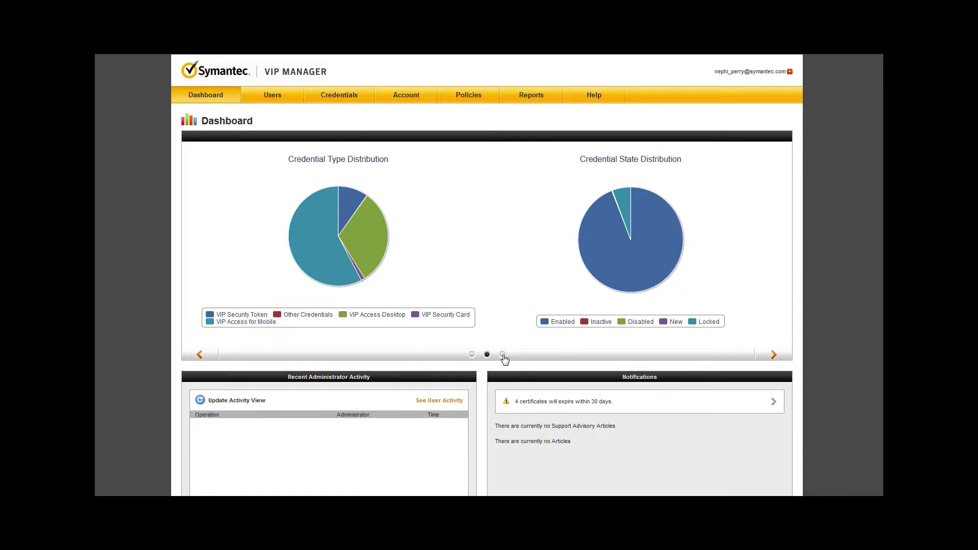
Show the User Authentications chart for the last 30 days, then 90 days.
{"action": "left_click", "coordinate": [503, 355]}
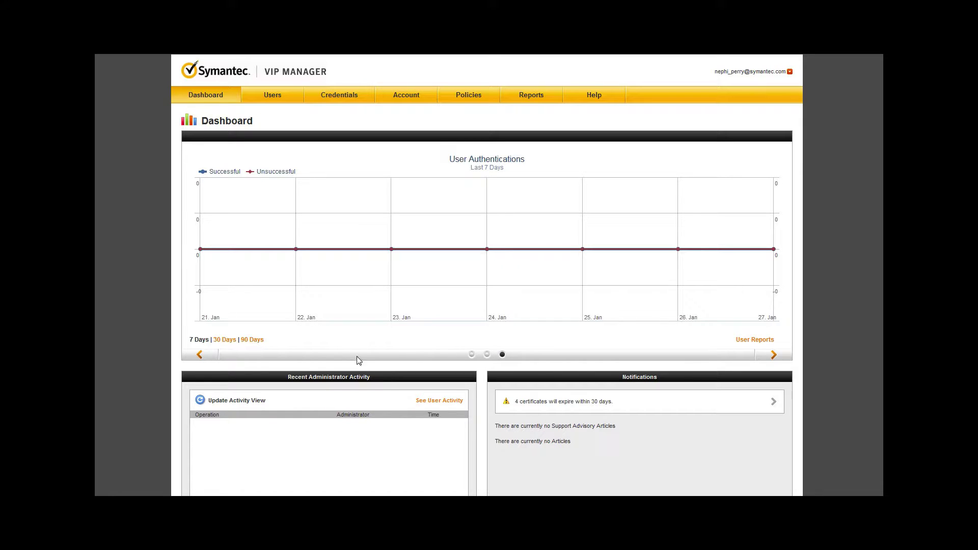
{"action": "left_click", "coordinate": [221, 341]}
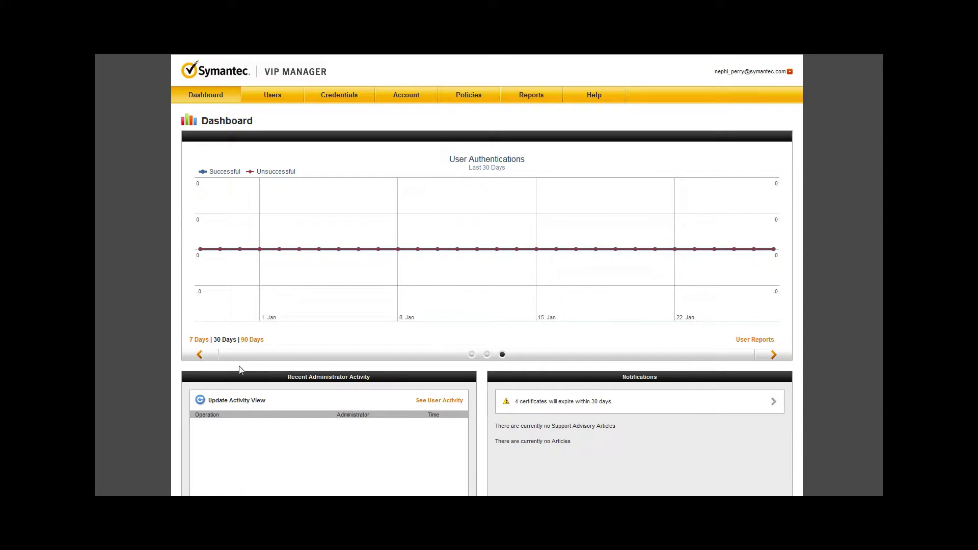
{"action": "left_click", "coordinate": [249, 341]}
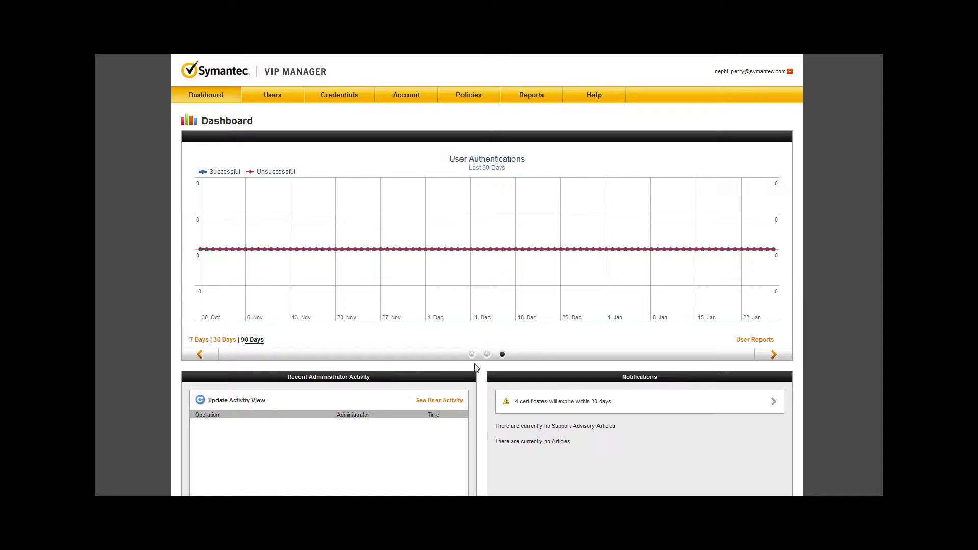
Show the Credential Validations chart for the last 30 days, then 90 days.
{"action": "left_click", "coordinate": [471, 355]}
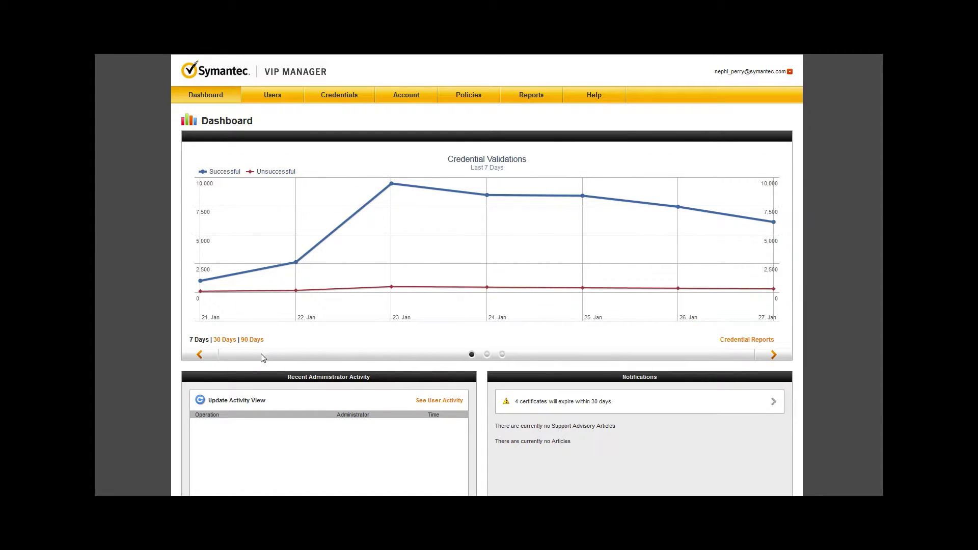
{"action": "left_click", "coordinate": [221, 342]}
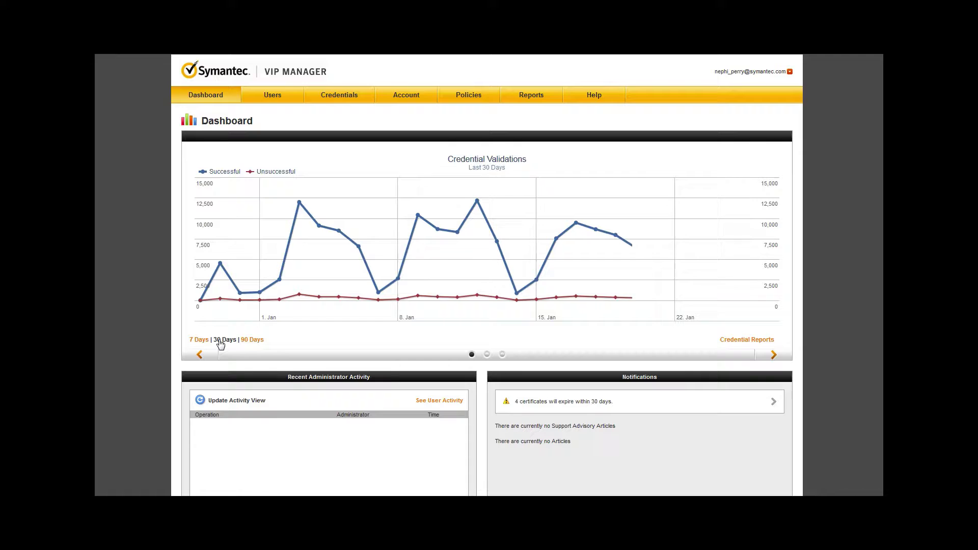
{"action": "left_click", "coordinate": [250, 341]}
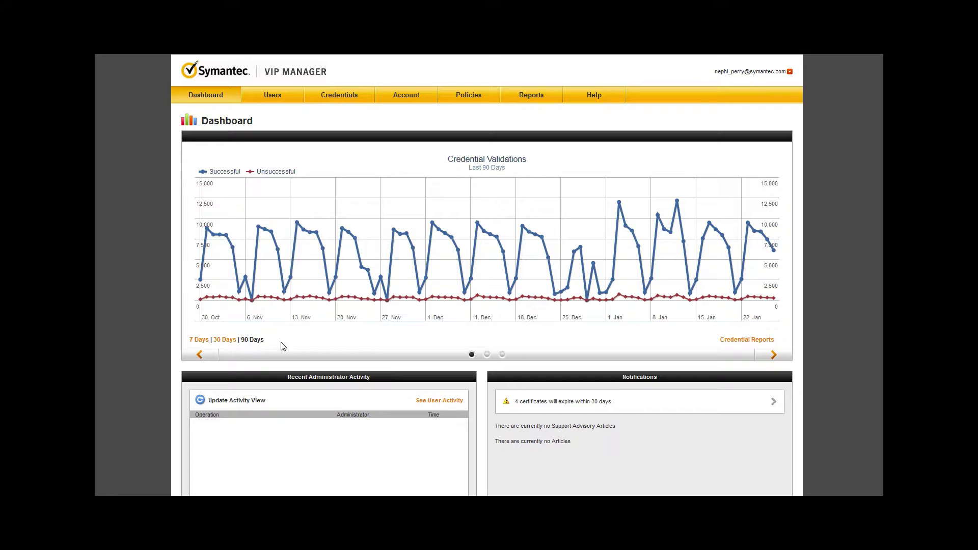
{"action": "mouse_move", "coordinate": [329, 294]}
{"action": "left_click", "coordinate": [272, 100]}
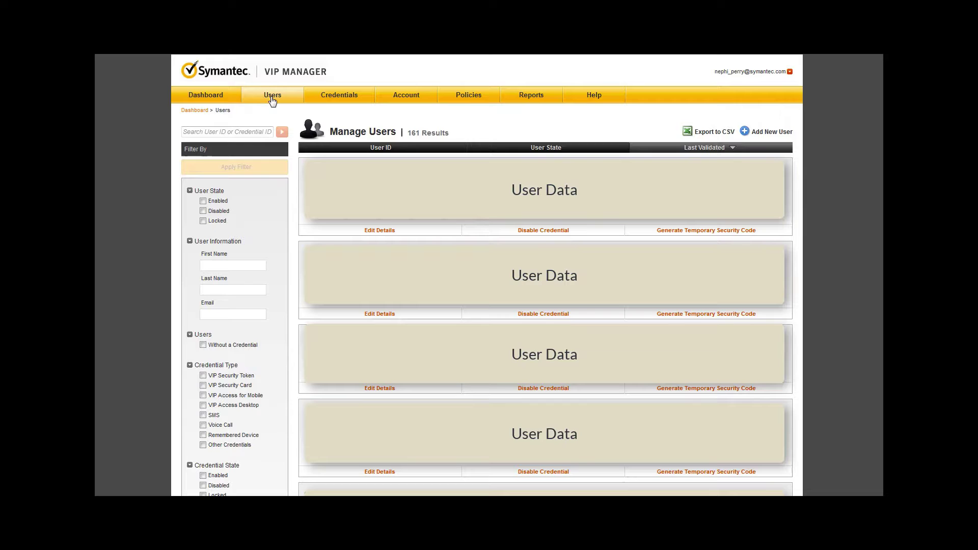
Go to Credentials to list all 103,363 credentials with type, state and validation-date filters.
{"action": "left_click", "coordinate": [339, 96]}
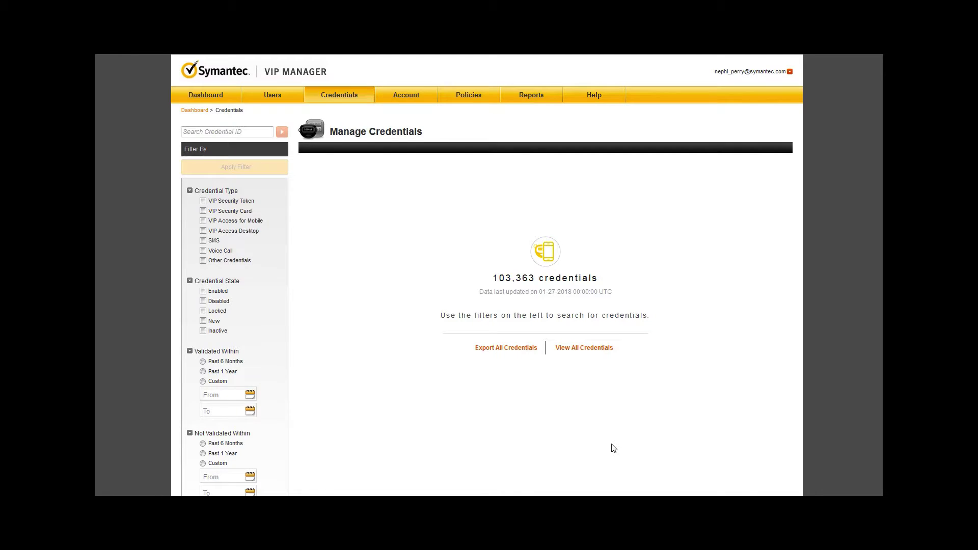
Go to Account to view organization, contact details and the 2031-Jan-14 service end date.
{"action": "left_click", "coordinate": [398, 100]}
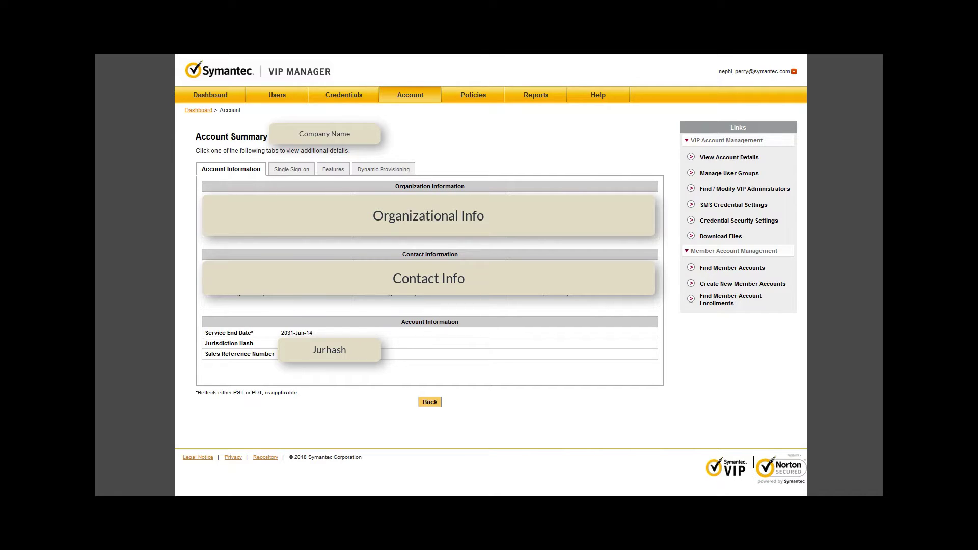
Step through Single Sign-on, Features and Dynamic Provisioning, ending on the 20000 SMS OTP order.
{"action": "left_click", "coordinate": [291, 169]}
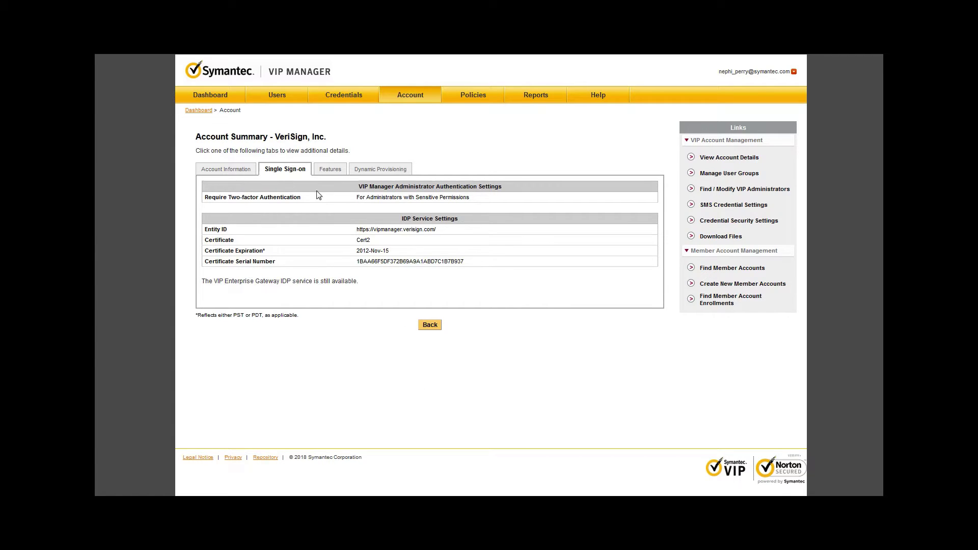
{"action": "left_click", "coordinate": [329, 169]}
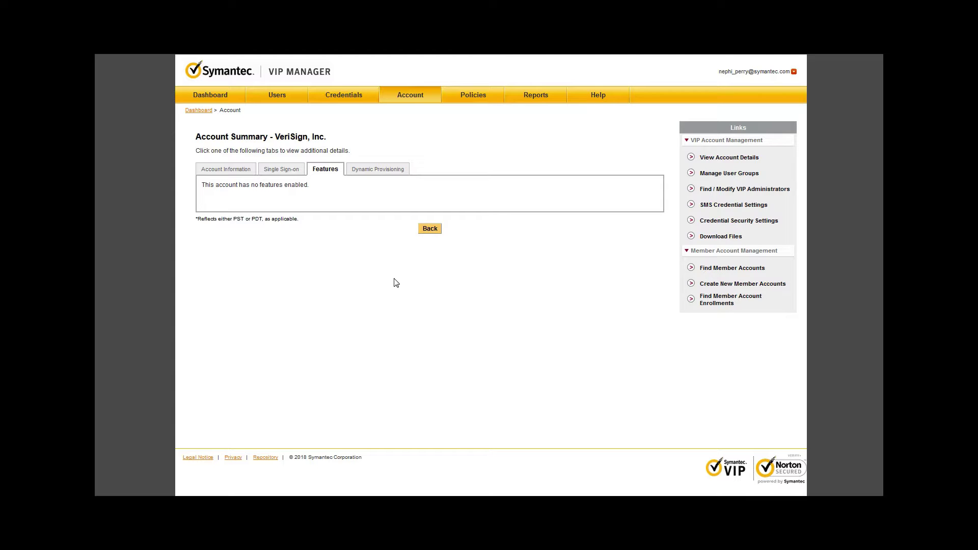
{"action": "left_click", "coordinate": [376, 172]}
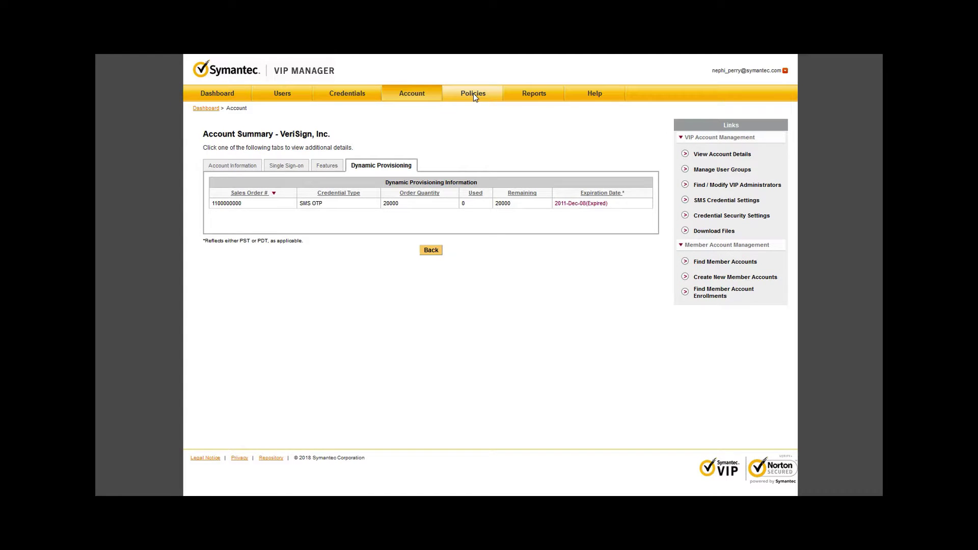
Go to Policies and put the Default Policy's Account settings into edit mode.
{"action": "left_click", "coordinate": [474, 97]}
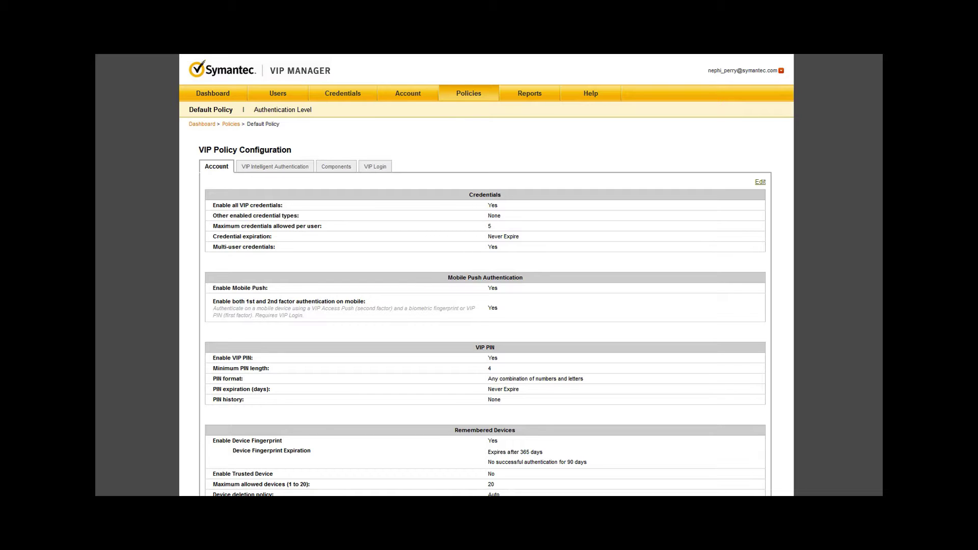
{"action": "left_click", "coordinate": [761, 182]}
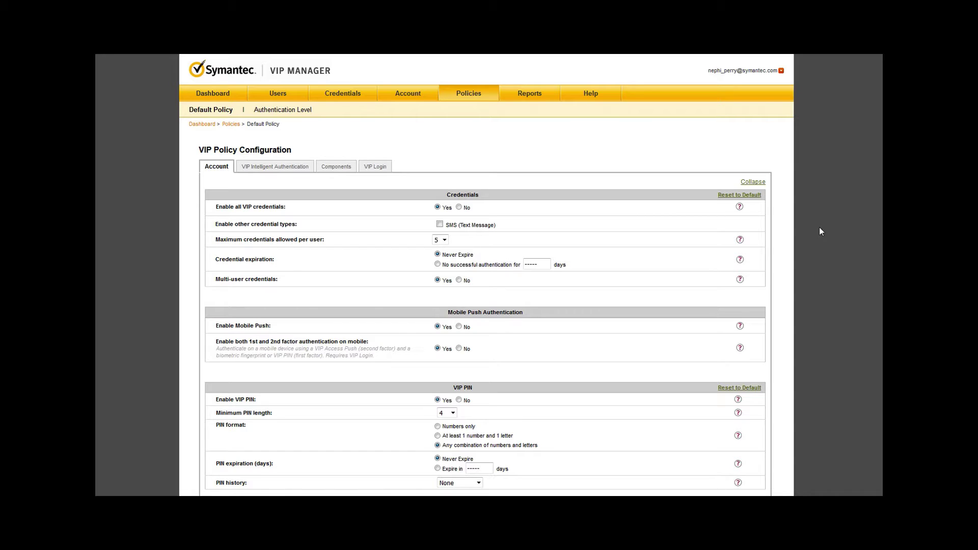
Read the help on Enable all VIP credentials, dismiss it, and collapse the Account settings.
{"action": "left_click", "coordinate": [740, 208]}
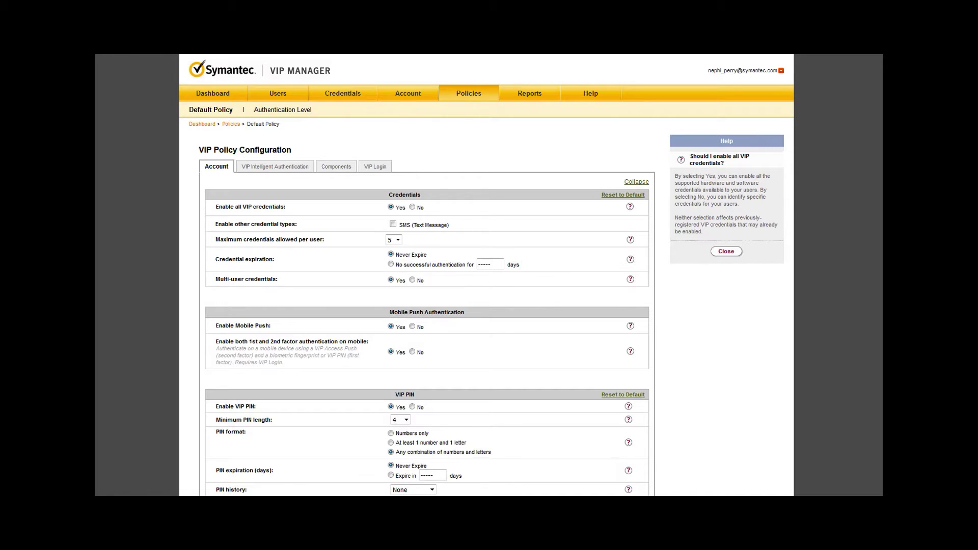
{"action": "left_click", "coordinate": [726, 252]}
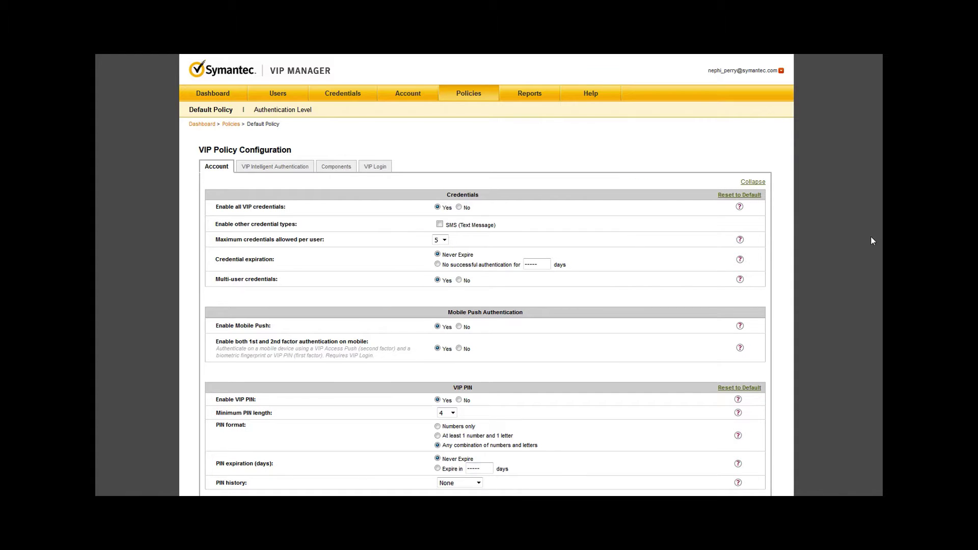
{"action": "left_click", "coordinate": [754, 181]}
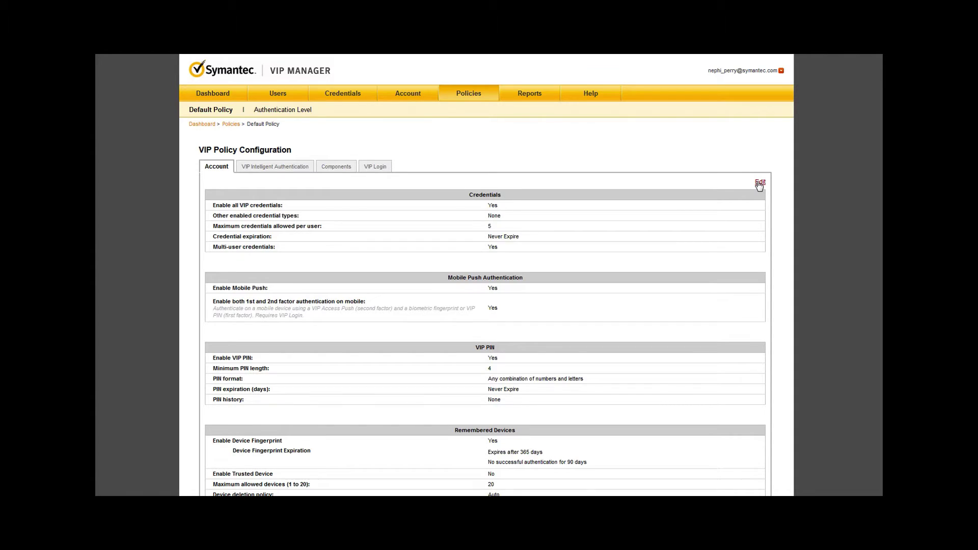
Show the Intelligent Authentication settings: enabled, Moderate sign-in threshold, countries with increased risk.
{"action": "left_click", "coordinate": [264, 169]}
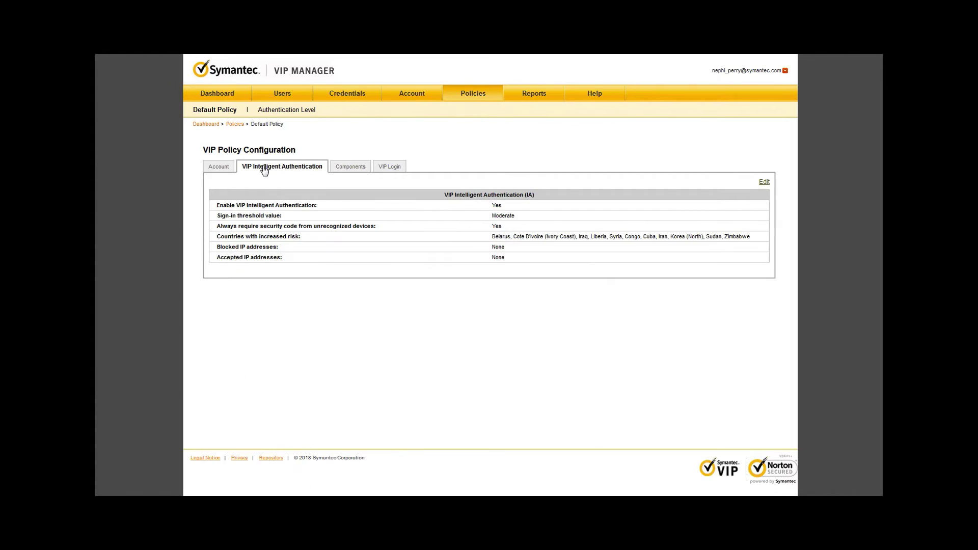
Check the policy's Components and VIP Login SAML settings, then go to End User Reports.
{"action": "left_click", "coordinate": [351, 168]}
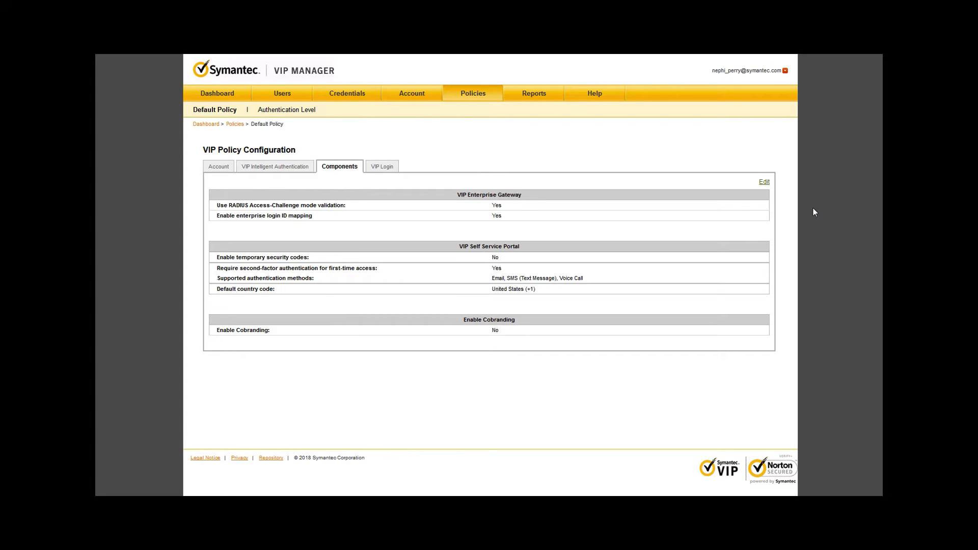
{"action": "left_click", "coordinate": [374, 171]}
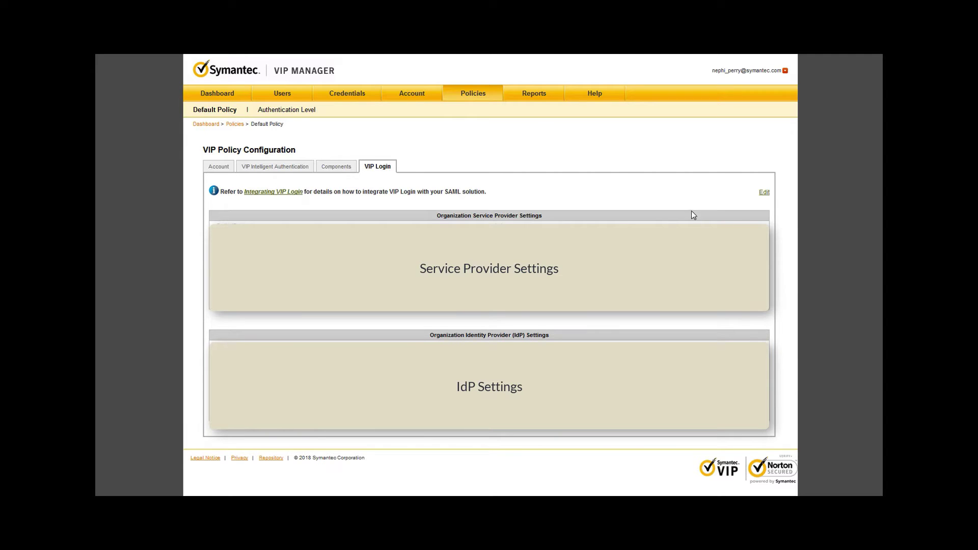
{"action": "left_click", "coordinate": [534, 94]}
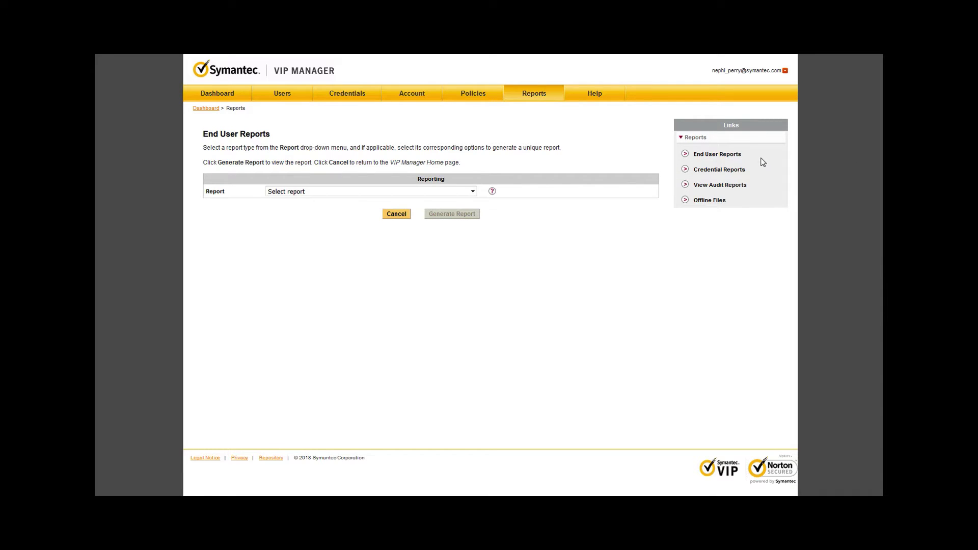
Check the end user Report dropdown's report types, then switch to the Credential Reports page.
{"action": "left_click", "coordinate": [473, 192]}
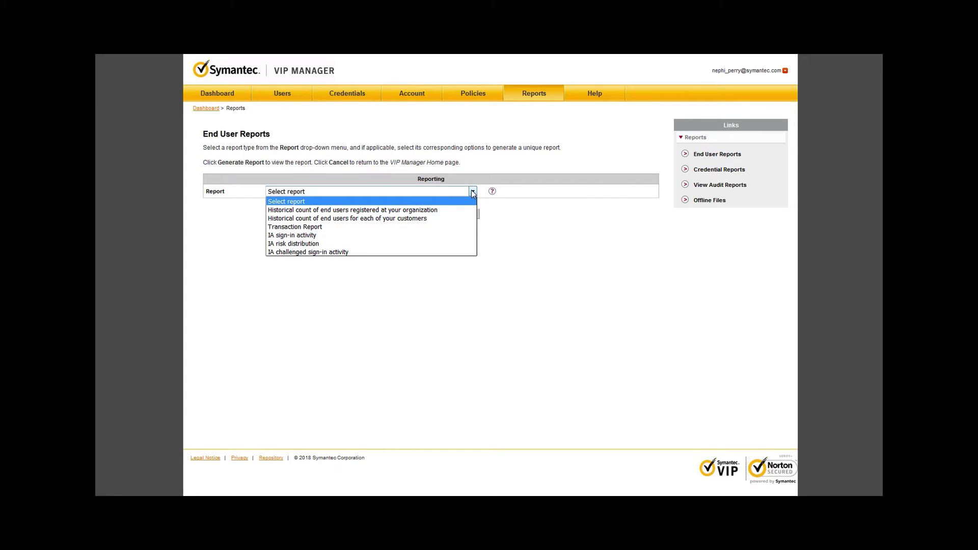
{"action": "left_click", "coordinate": [737, 325]}
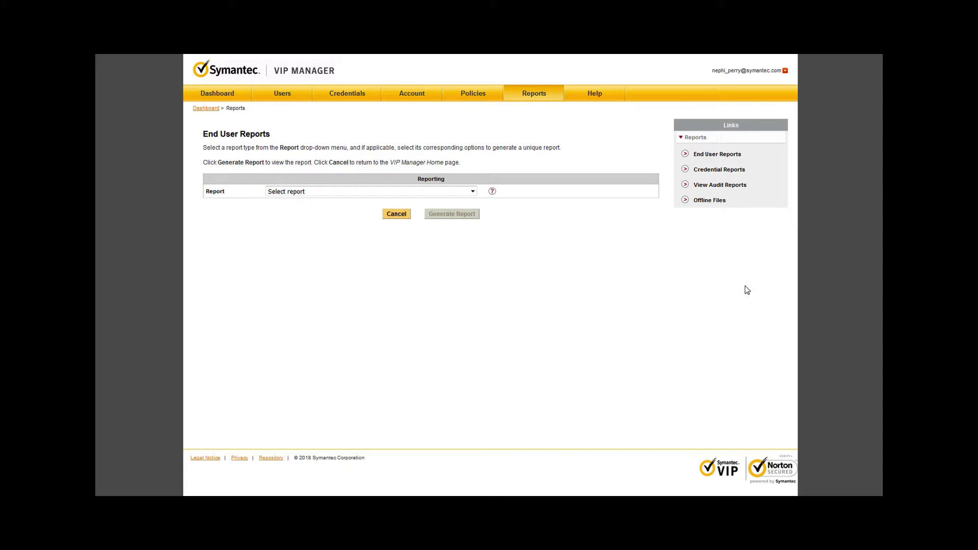
{"action": "left_click", "coordinate": [722, 171]}
{"action": "left_click", "coordinate": [473, 193]}
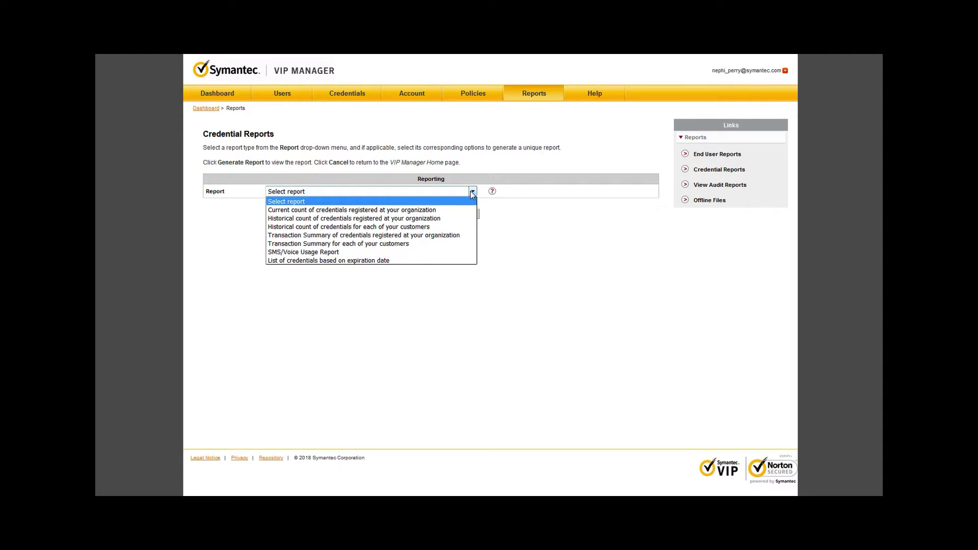
{"action": "left_click", "coordinate": [492, 191]}
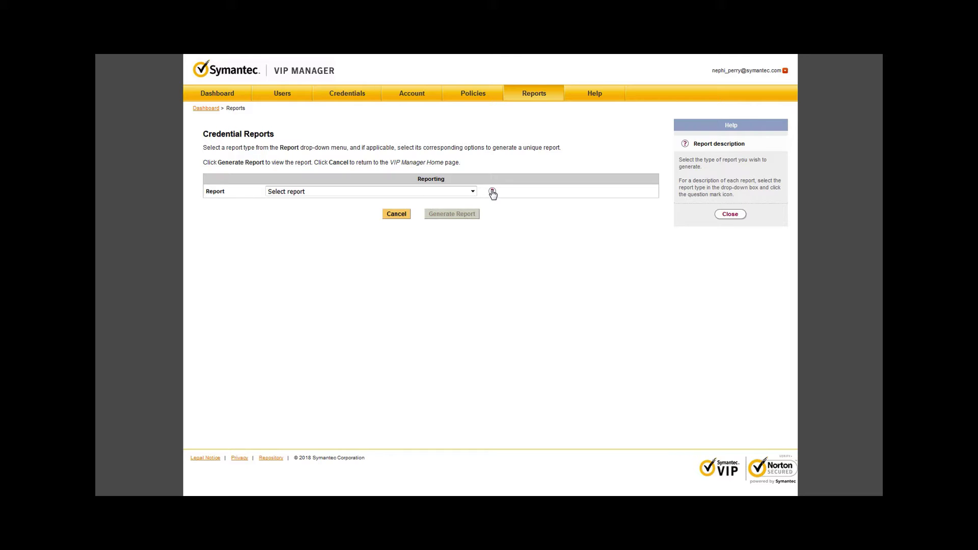
{"action": "left_click", "coordinate": [730, 214]}
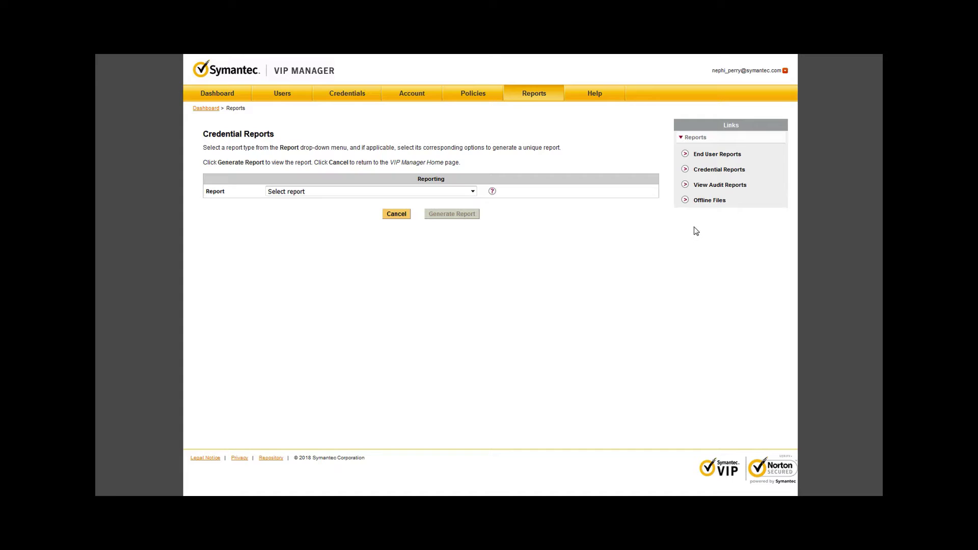
Open View Audit Reports and review the Date Range and Action dropdown choices without changing them.
{"action": "left_click", "coordinate": [706, 188]}
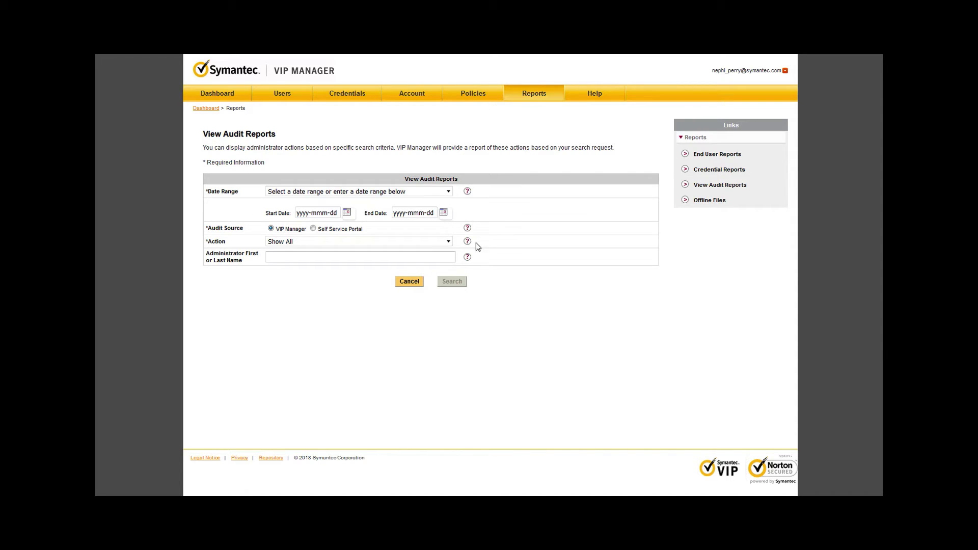
{"action": "left_click", "coordinate": [449, 192]}
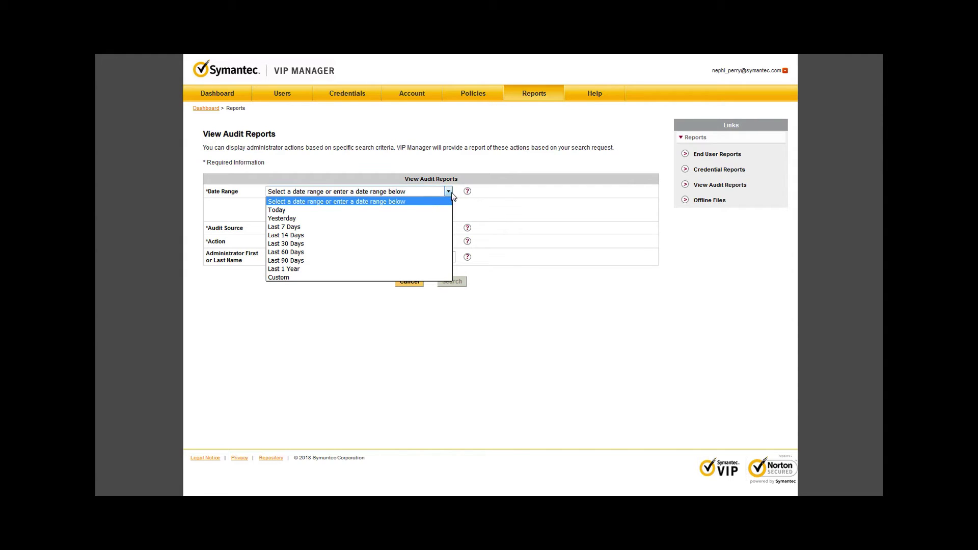
{"action": "left_click", "coordinate": [451, 194]}
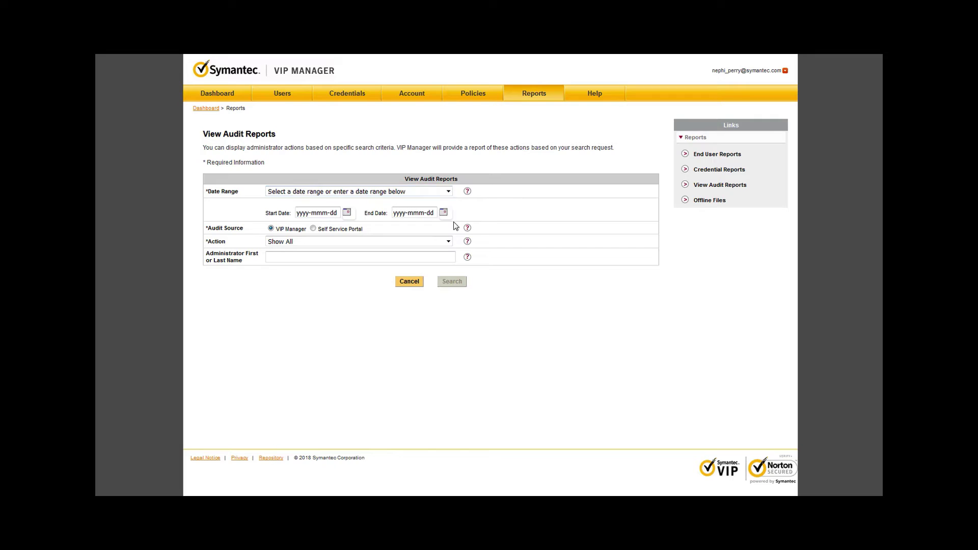
{"action": "left_click", "coordinate": [449, 242]}
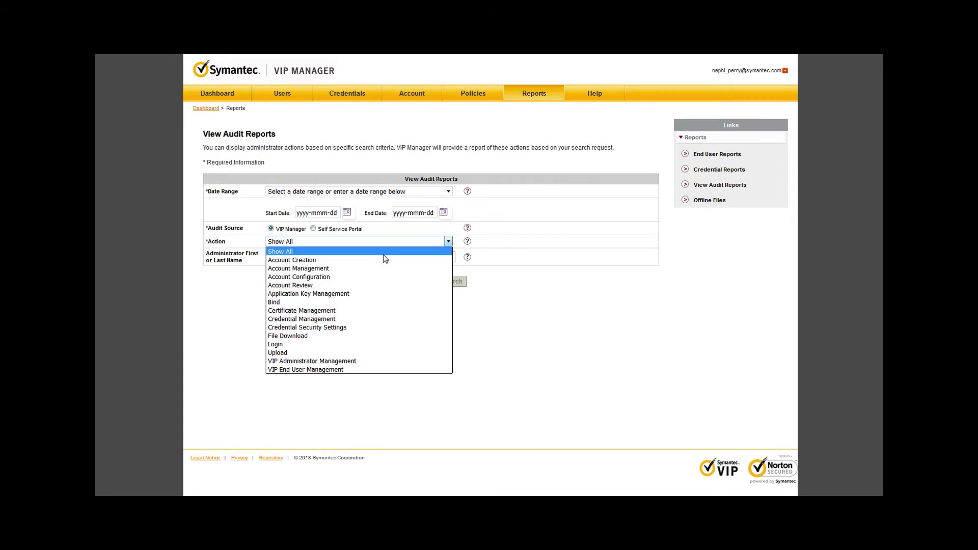
Close the Action dropdown, keeping the audit action set to Show All.
{"action": "left_click", "coordinate": [449, 242]}
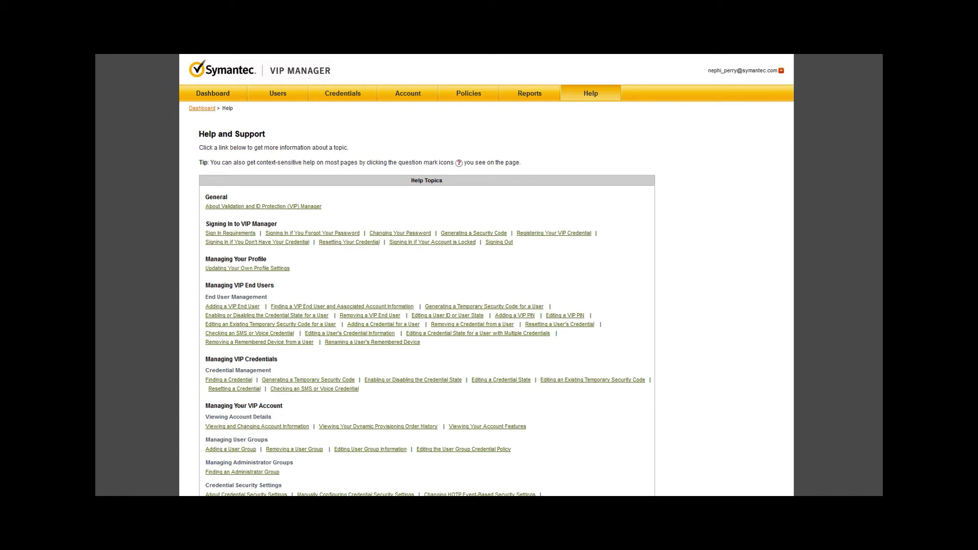
Go to the Account Summary, then open Download Files from the VIP Account Management links.
{"action": "left_click", "coordinate": [405, 96]}
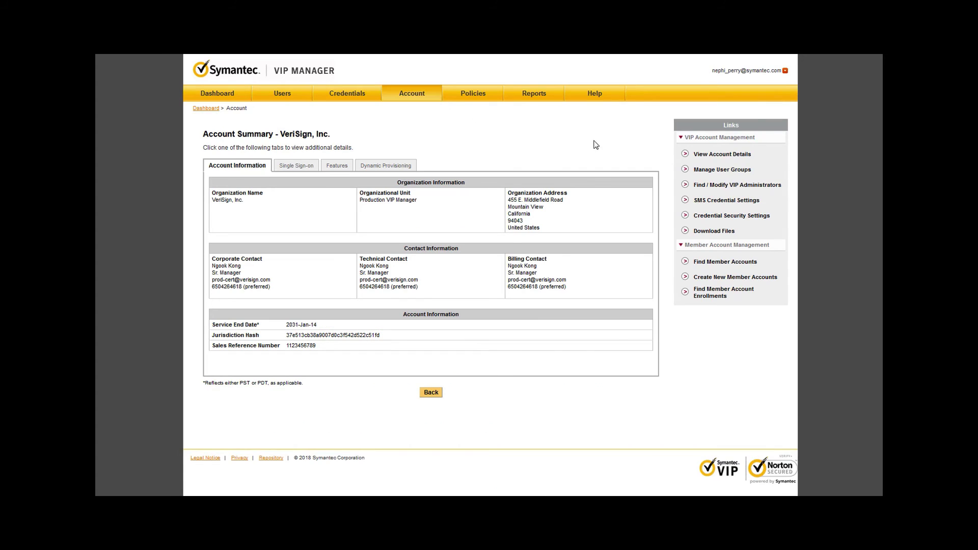
{"action": "left_click", "coordinate": [703, 234]}
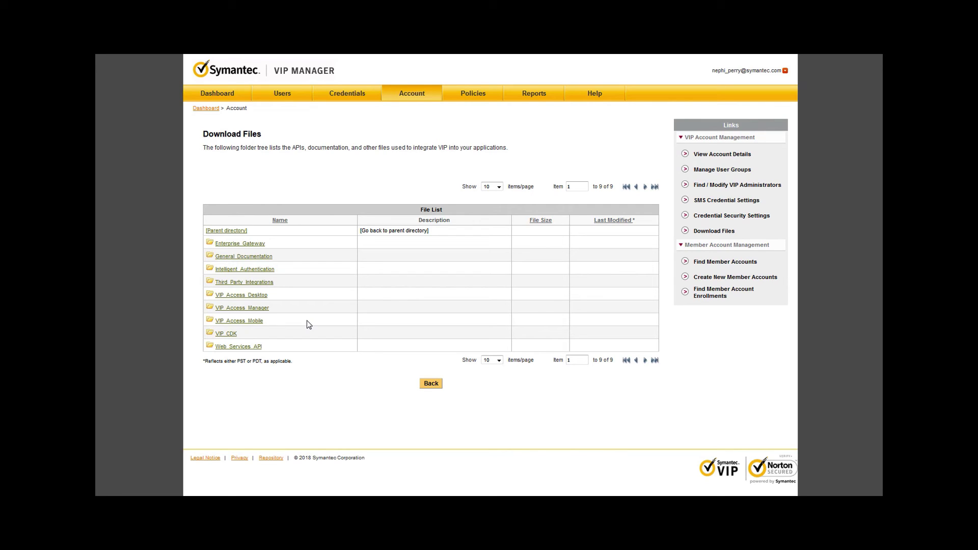
Open Third_Party_Integrations > Enterprise_Gateway_9.8 and page forward to items 31–39 of 39.
{"action": "left_click", "coordinate": [257, 283]}
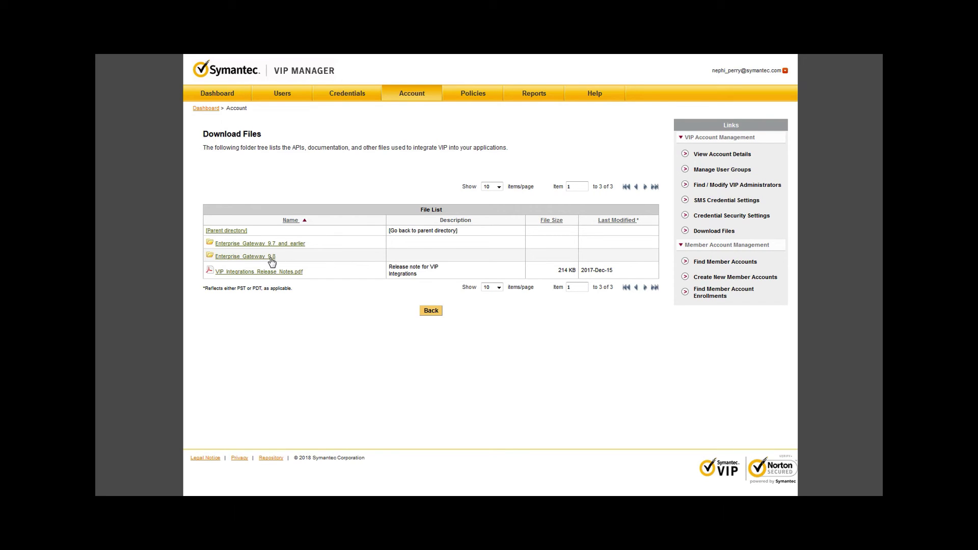
{"action": "left_click", "coordinate": [254, 258]}
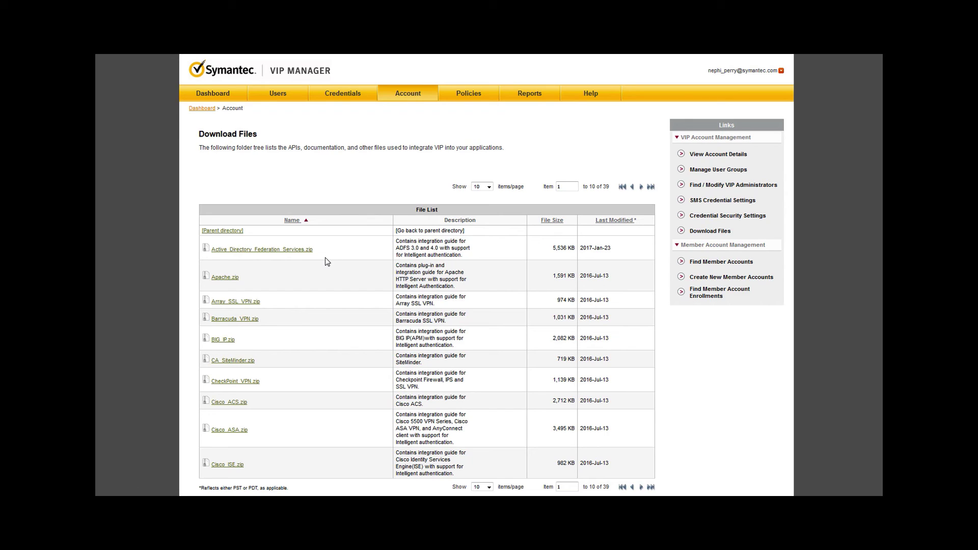
{"action": "left_click", "coordinate": [642, 487]}
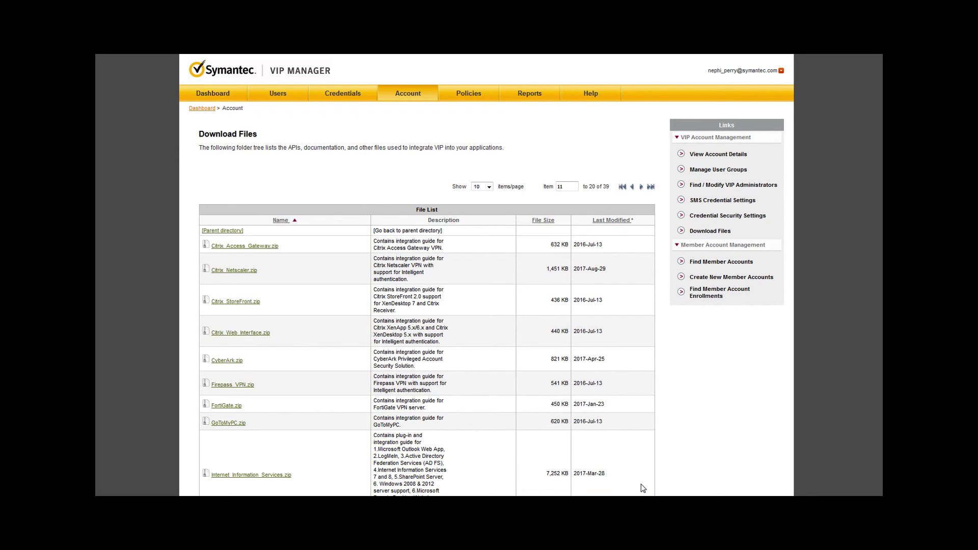
{"action": "scroll", "coordinate": [633, 461], "scroll_direction": "down", "scroll_amount": 2}
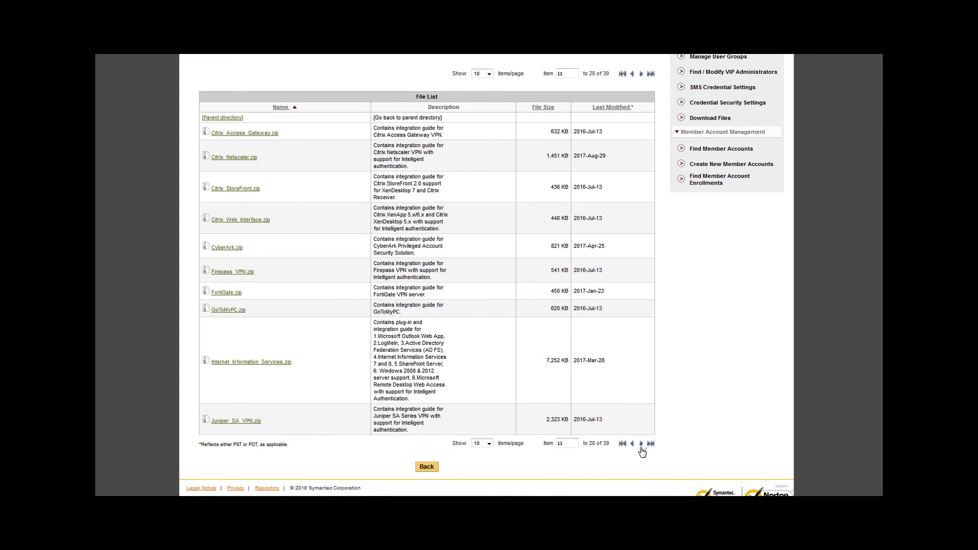
{"action": "left_click", "coordinate": [641, 444]}
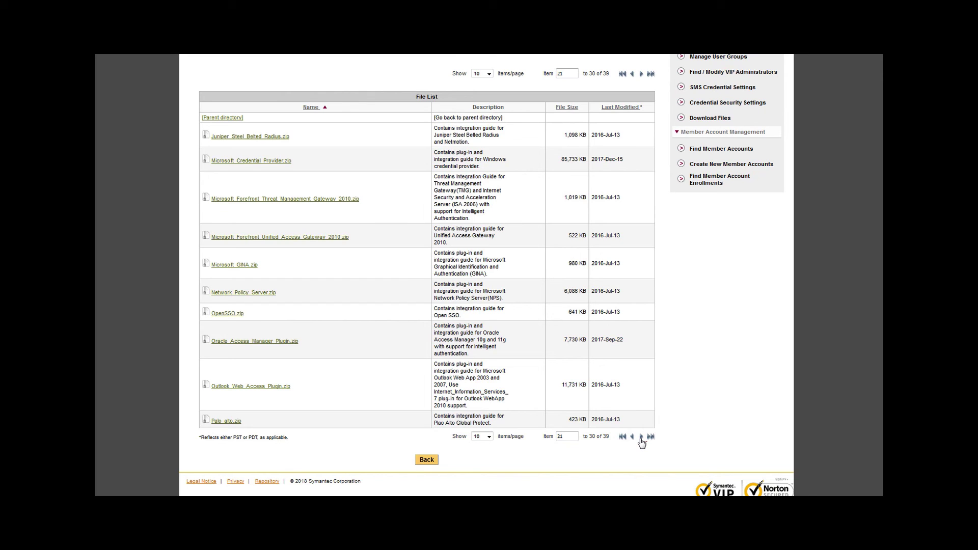
{"action": "left_click", "coordinate": [641, 438]}
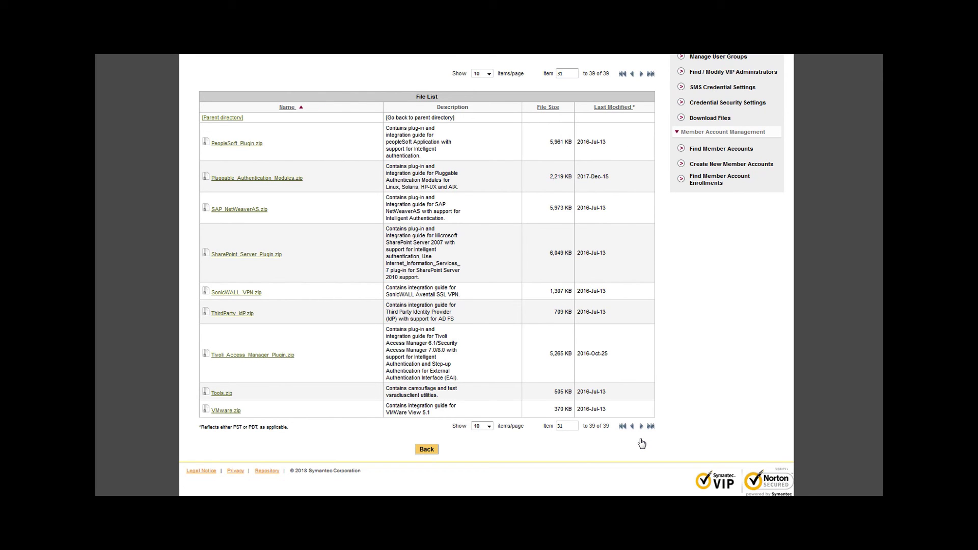